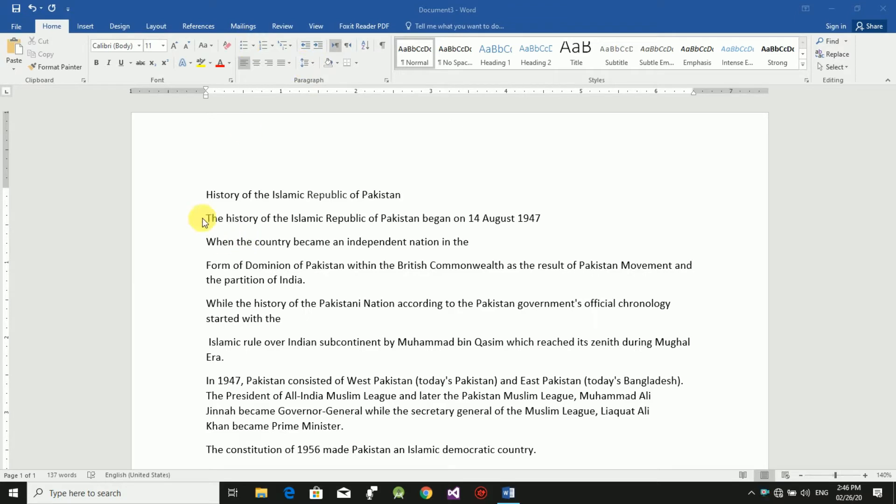
Format the six paragraphs from the title through "Mughal Era." as a bulleted list with arrowhead bullets.
click(190, 200)
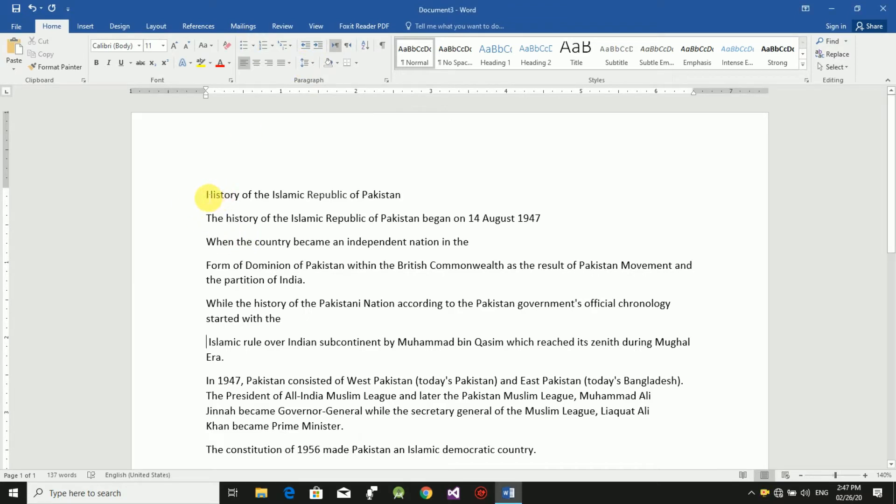
drag(206, 195, 240, 356)
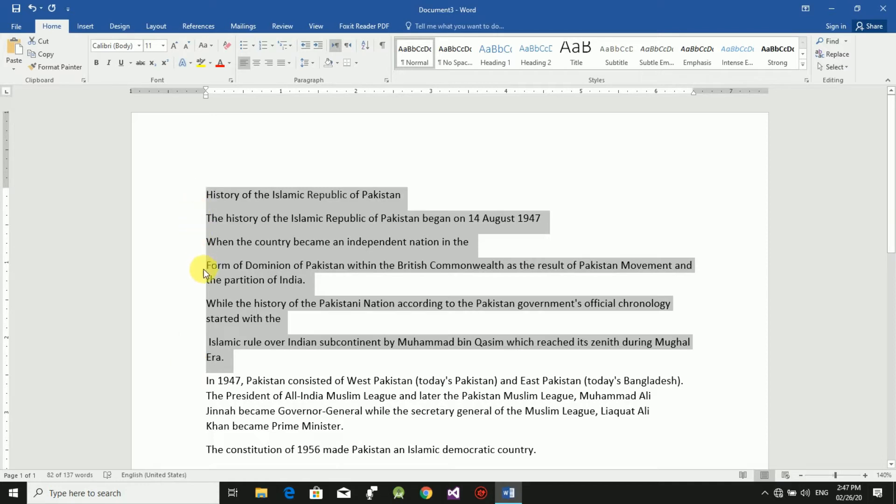
click(244, 47)
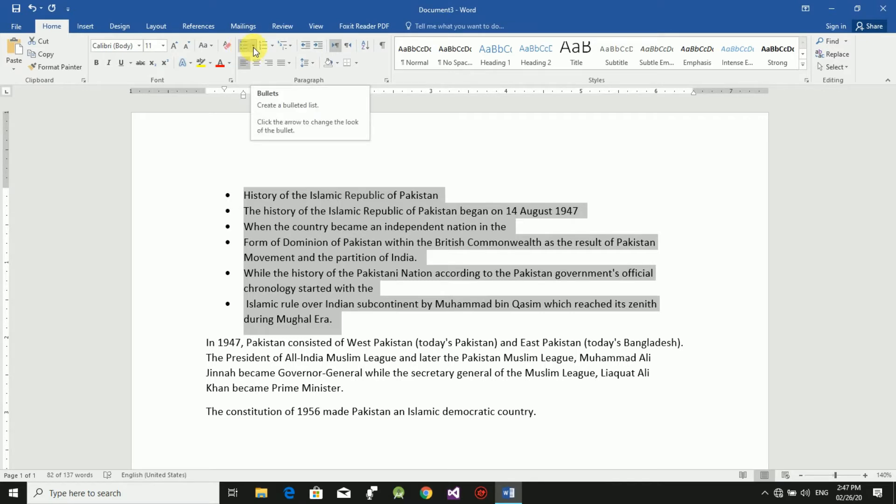
click(253, 47)
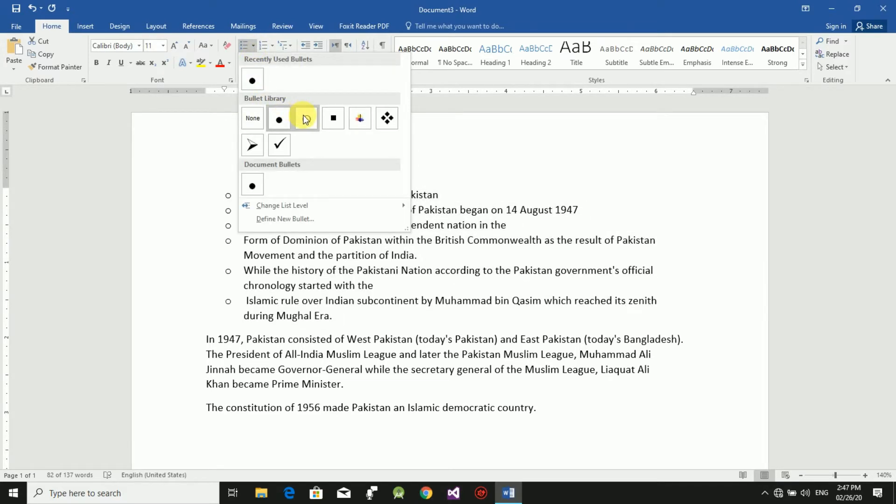
click(254, 146)
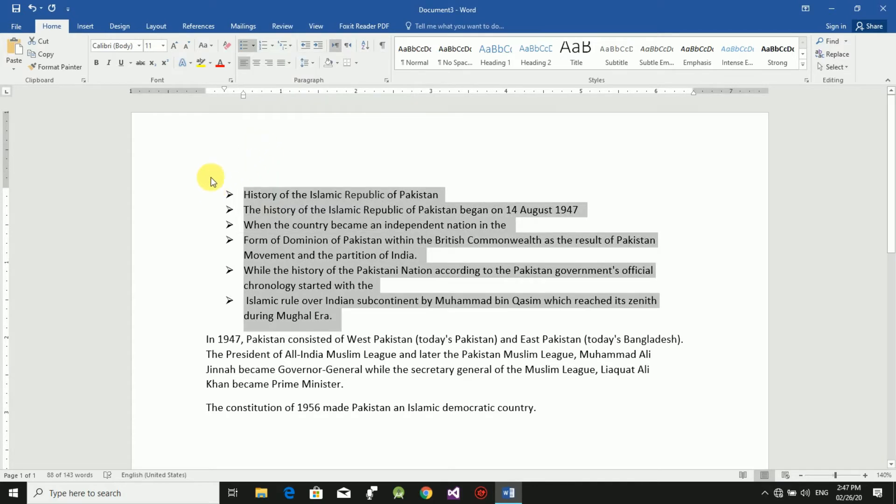
Convert the six selected paragraphs to a numbered list using the a), b), c) format.
click(262, 45)
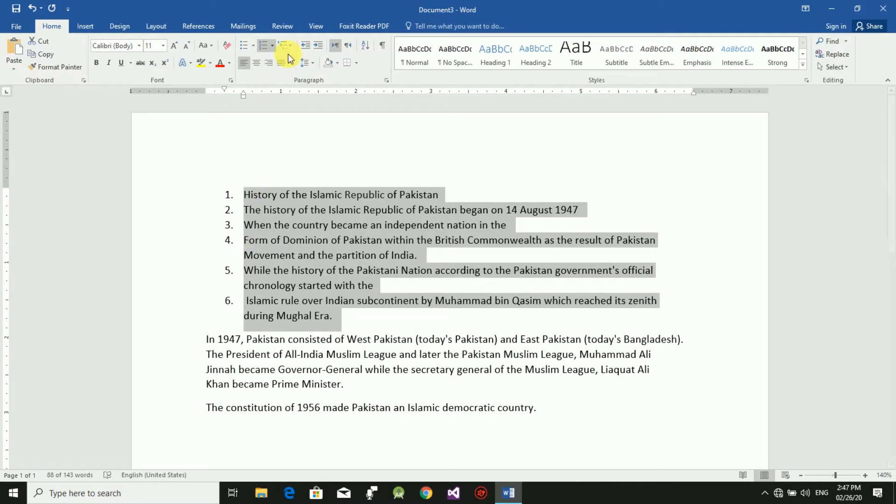
click(273, 46)
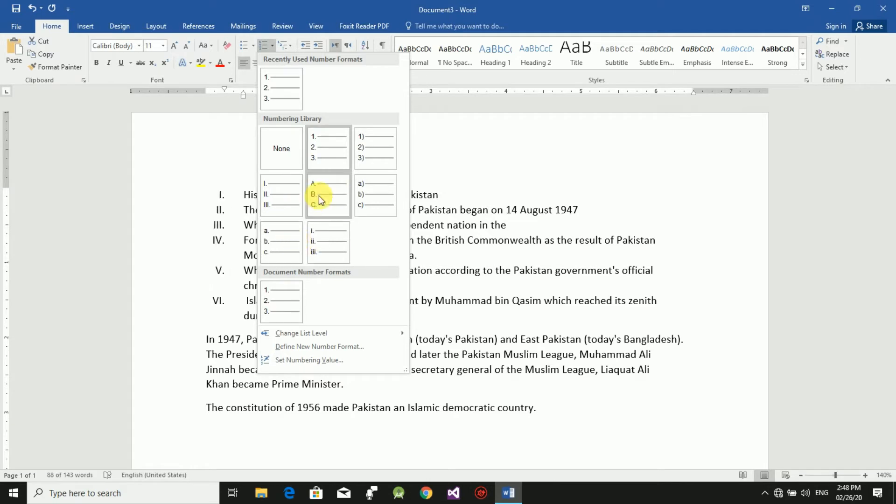
click(358, 193)
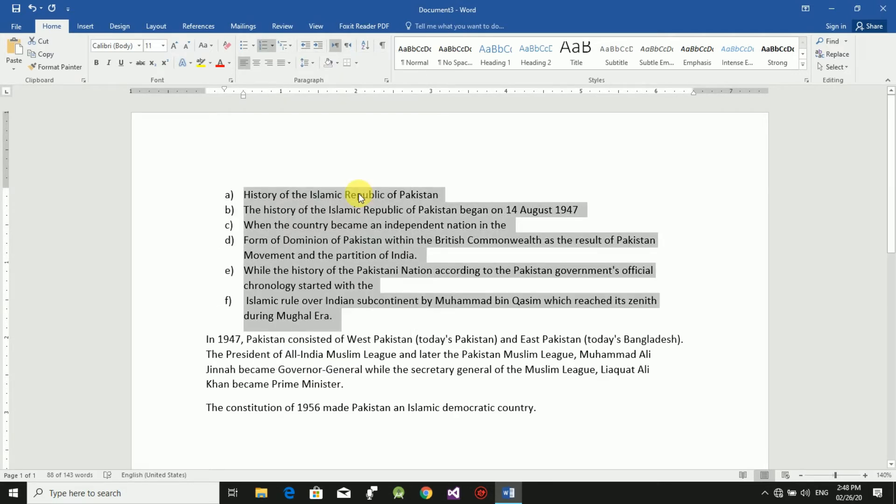
Examine the multilevel list styles in the list library without applying one.
click(283, 46)
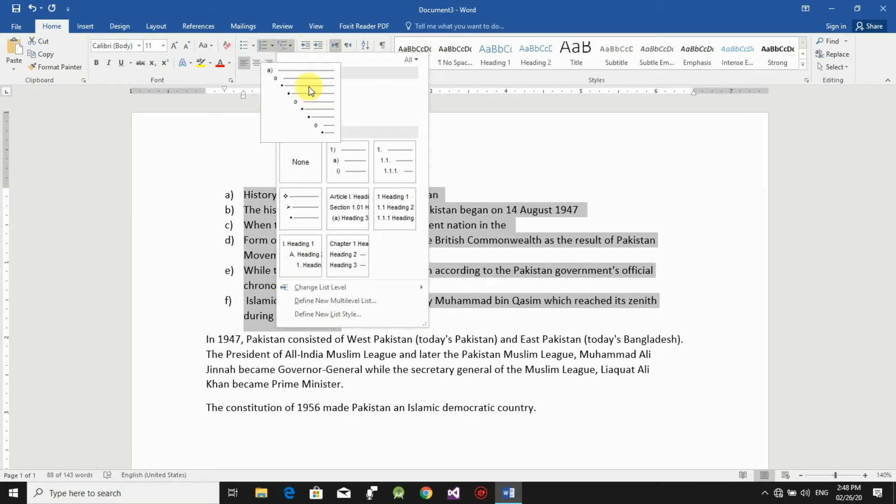
mouse_move(344, 154)
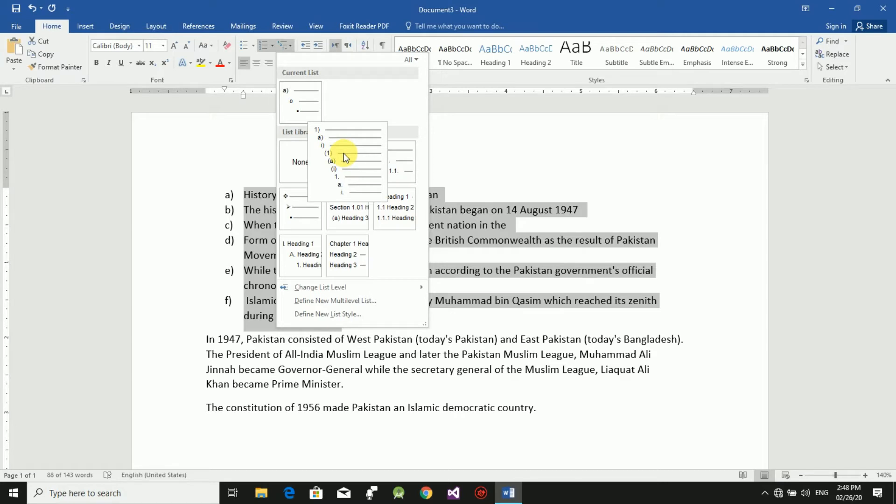
mouse_move(409, 155)
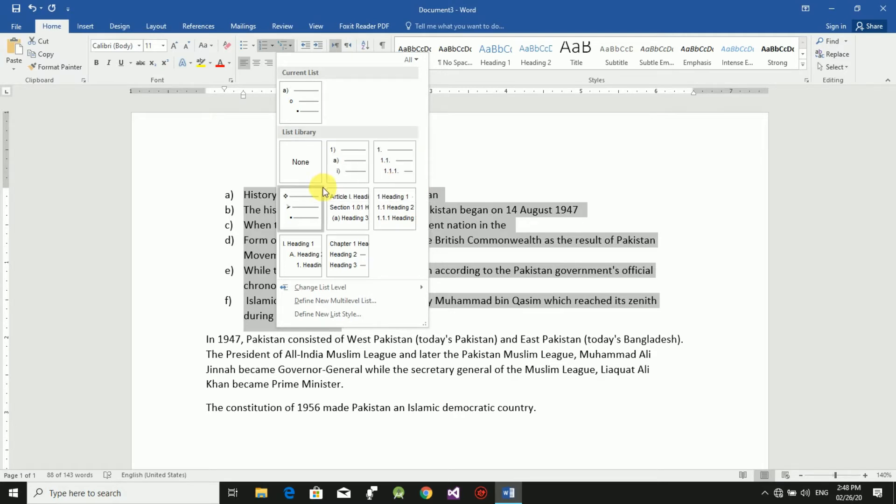
mouse_move(364, 173)
mouse_move(394, 174)
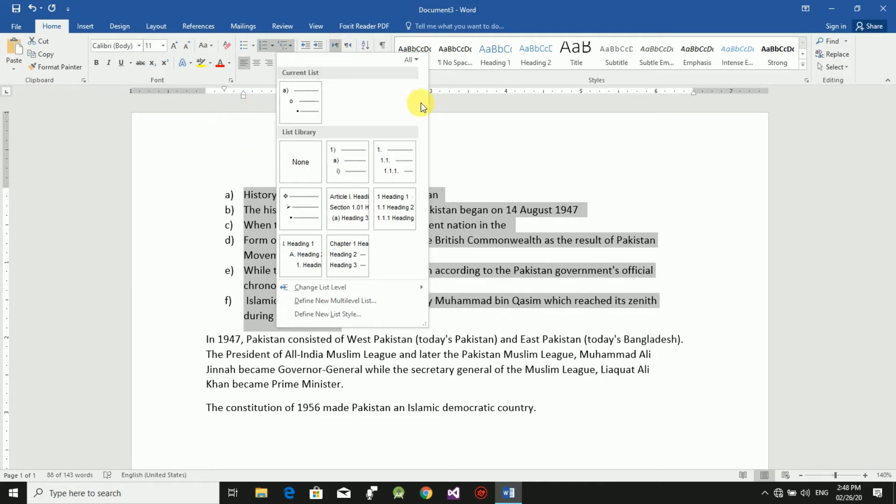
click(444, 124)
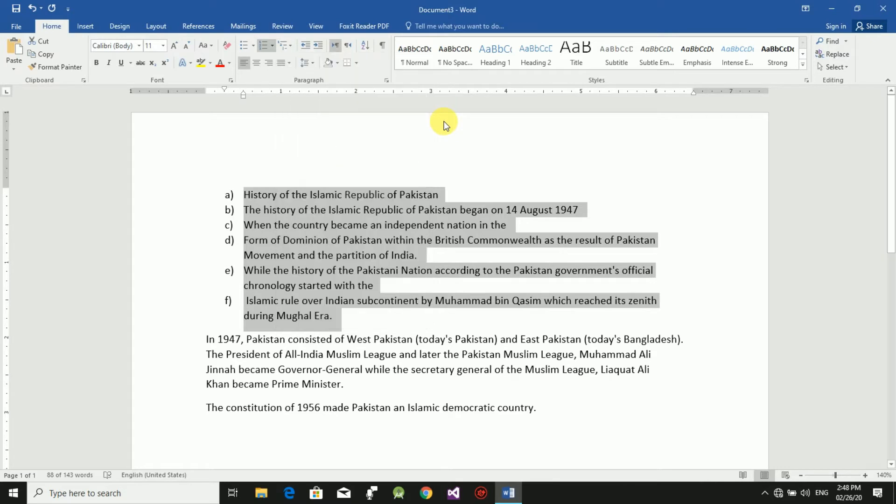
Center the selected list, align it right, and return it to left alignment.
click(255, 62)
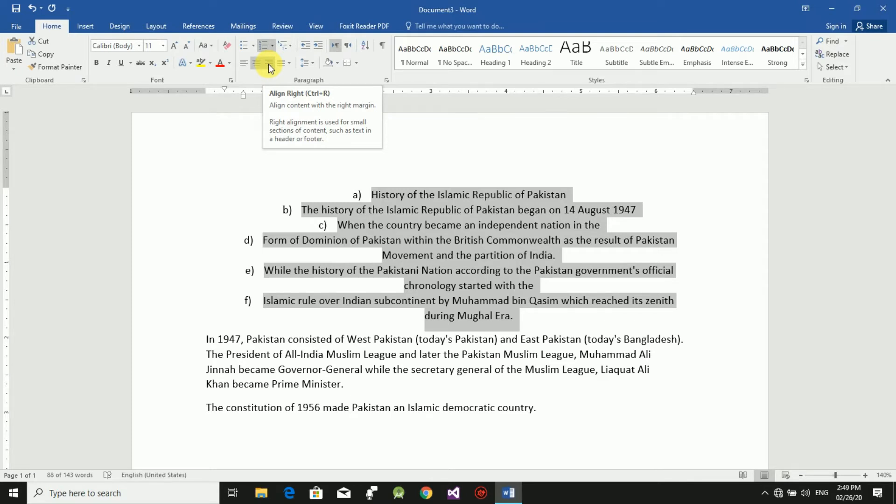
click(267, 64)
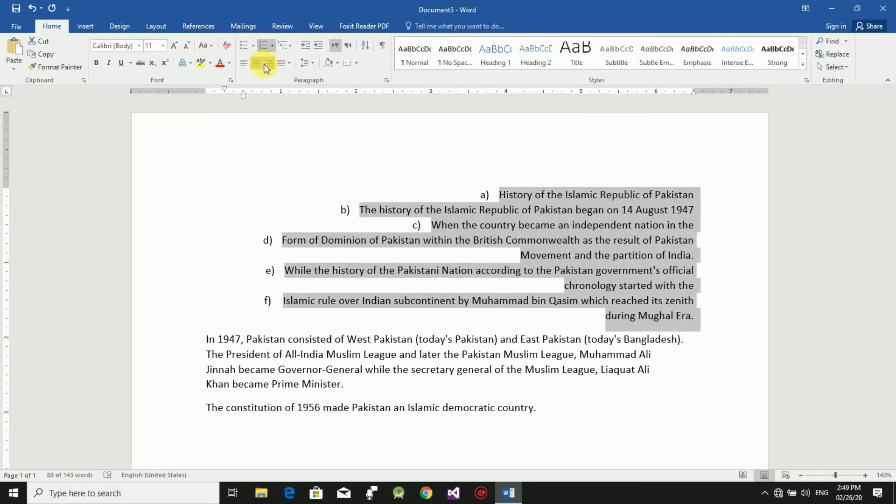
click(243, 62)
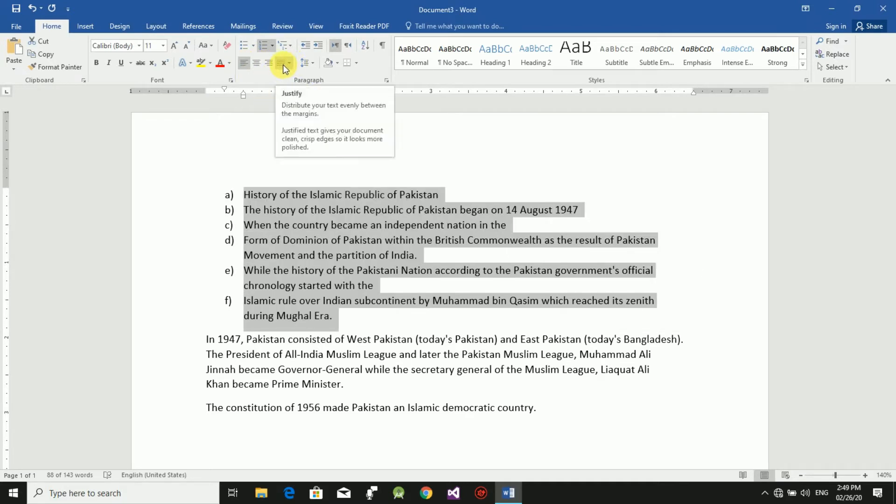
Remove the numbering from the six selected paragraphs and apply Justify alignment to them.
click(261, 45)
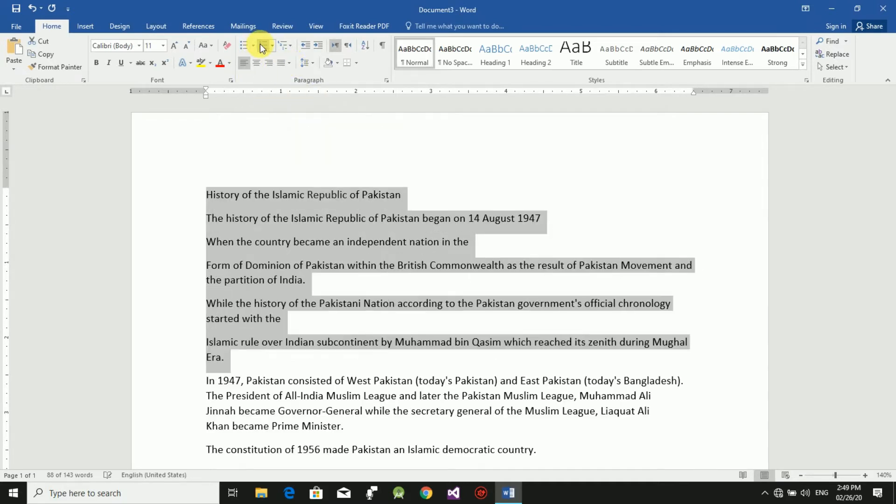
click(289, 63)
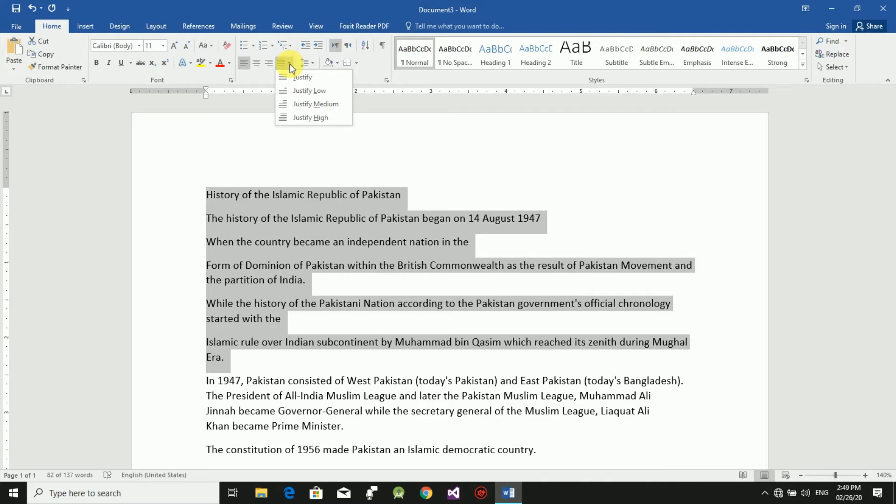
click(296, 79)
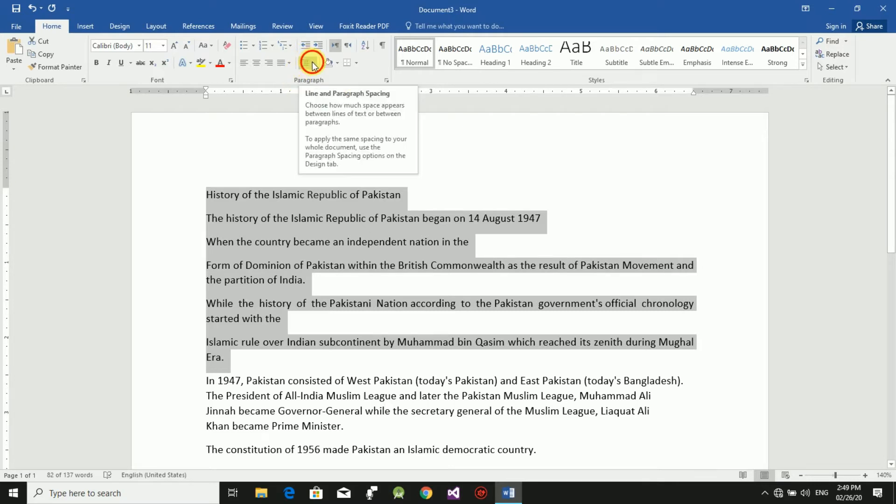
Preview the line and paragraph spacing options on the selected paragraphs without applying one.
click(311, 62)
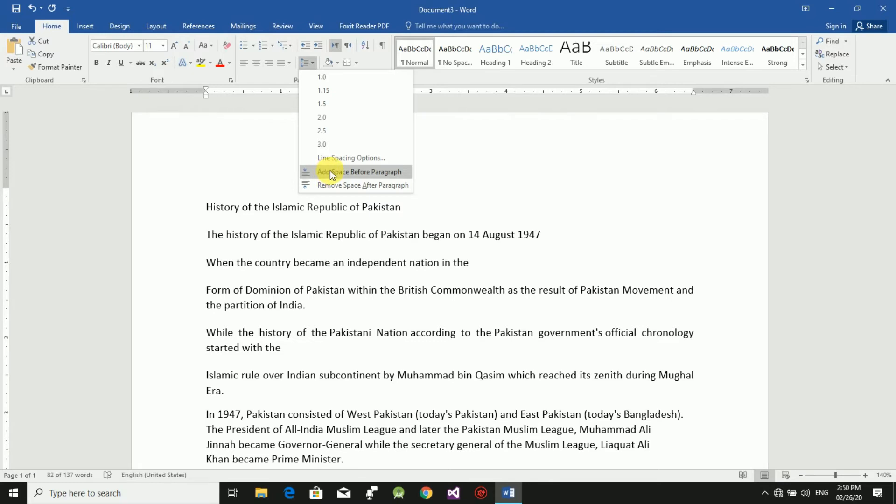
click(549, 116)
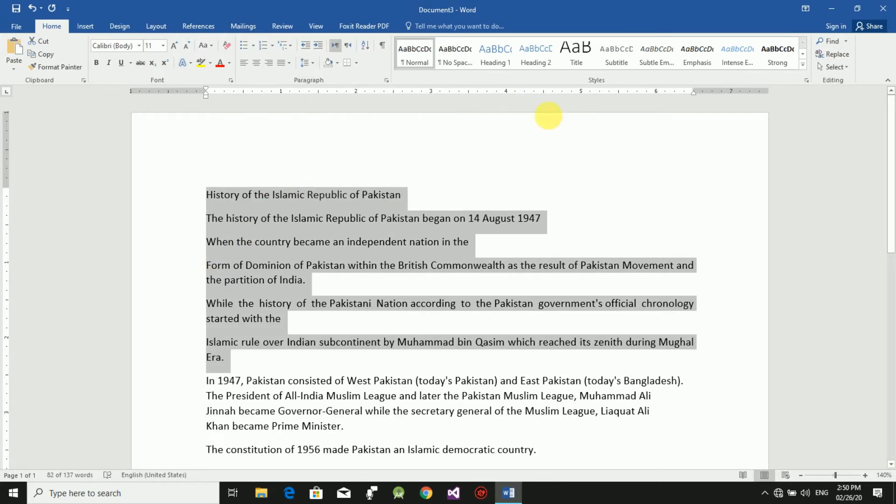
click(165, 378)
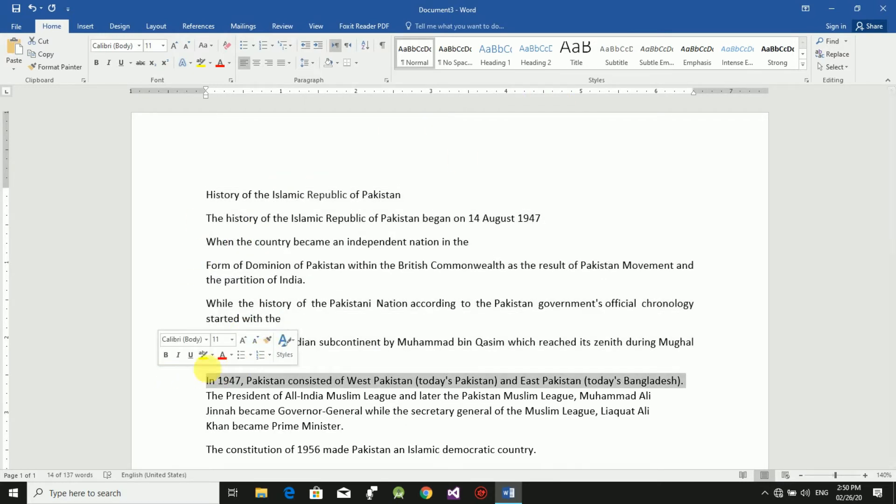
click(170, 292)
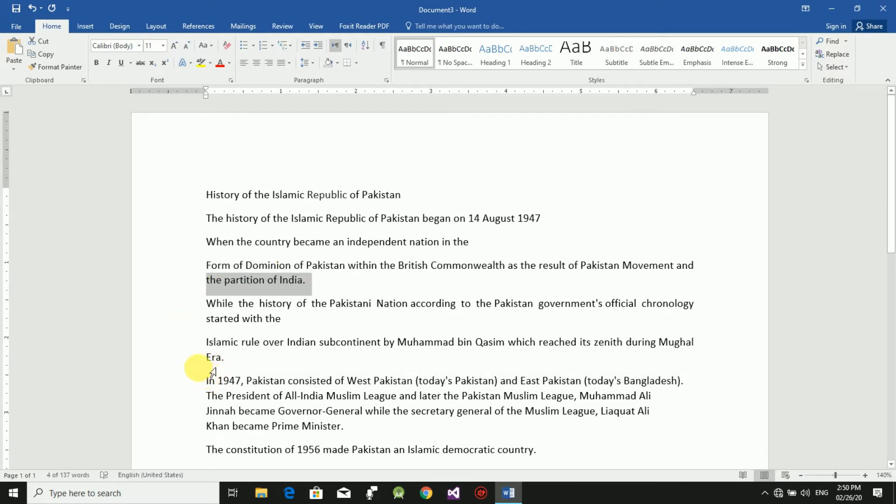
drag(200, 366, 356, 426)
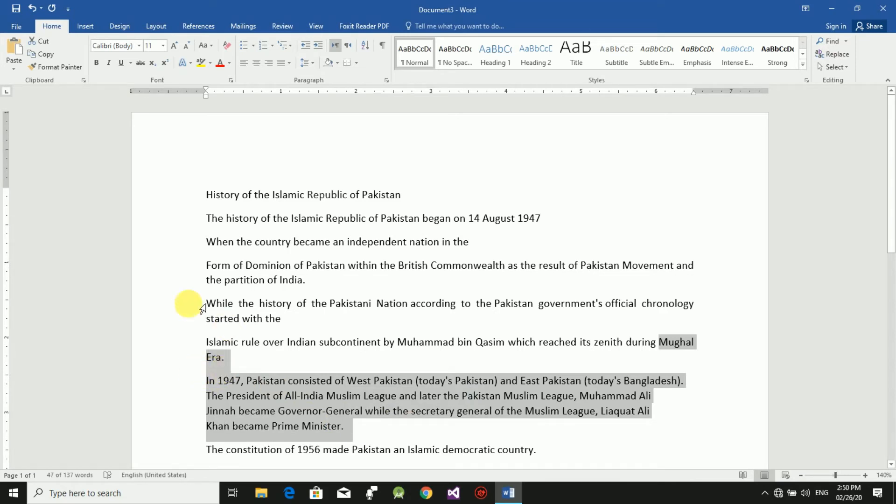
shift+click(203, 340)
drag(201, 343, 260, 384)
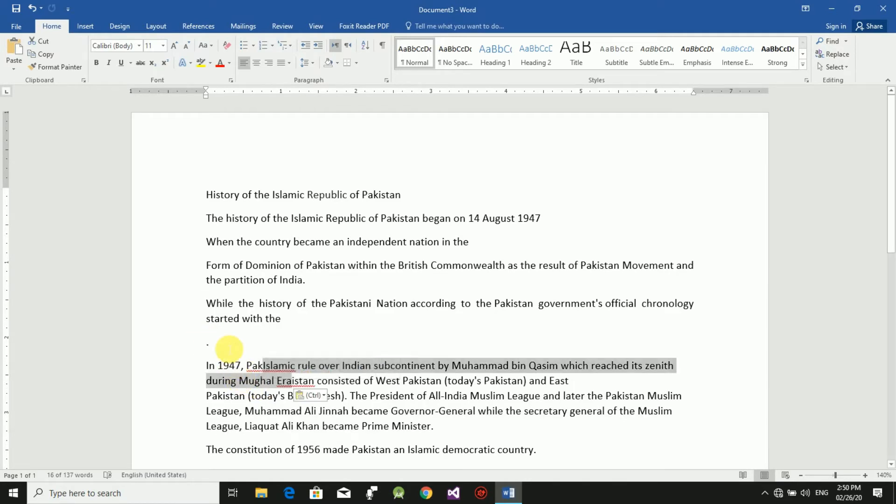
key(ctrl+z)
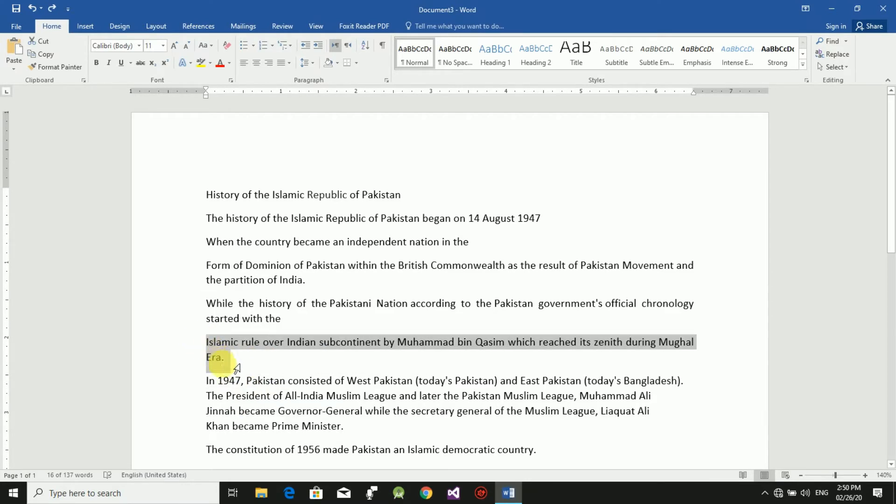
Remove the space after the paragraphs beginning "Islamic rule over Indian subcontinent" and "In 1947, Pakistan consisted".
click(184, 325)
drag(206, 348, 349, 430)
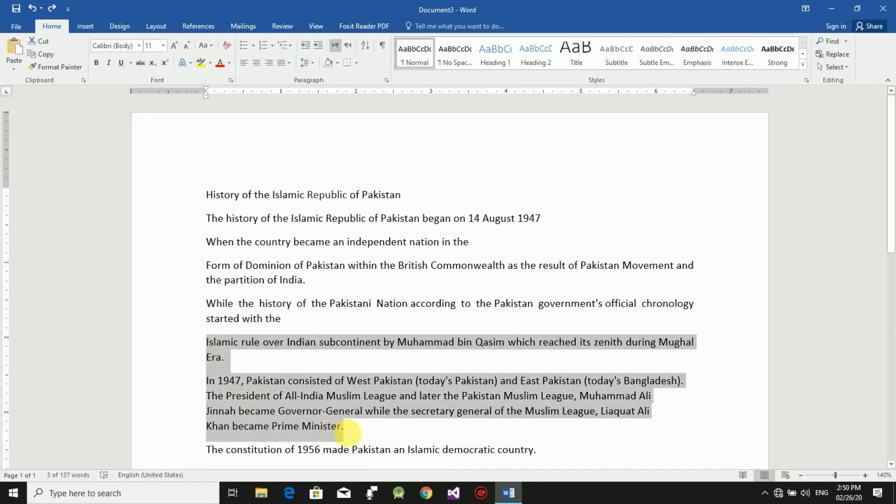
click(305, 63)
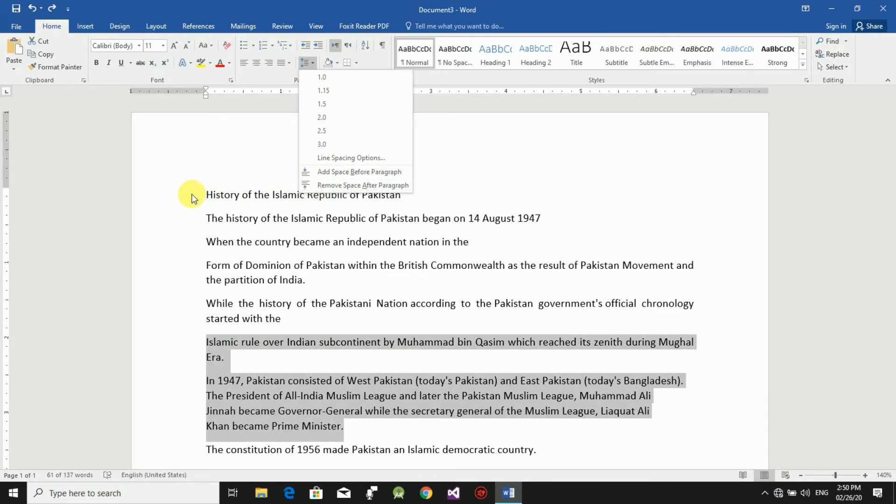
click(315, 185)
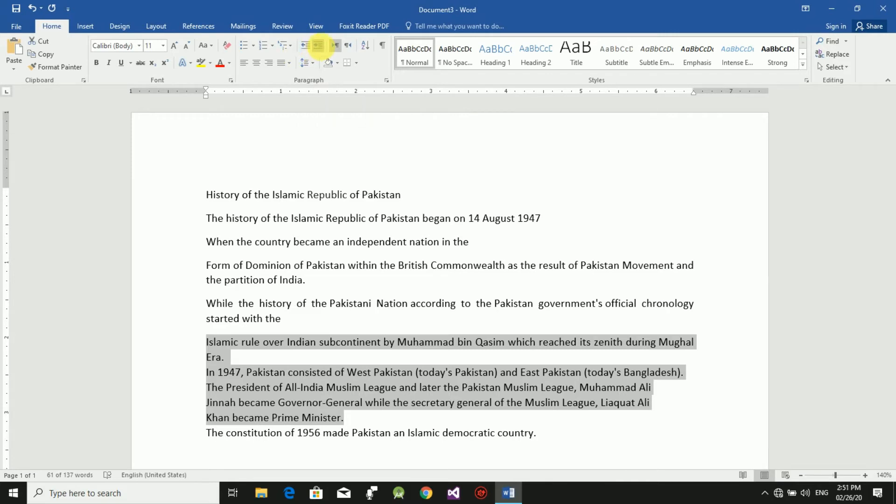
Increase the indent of the two selected paragraphs by one level and decrease it again by one level.
click(319, 47)
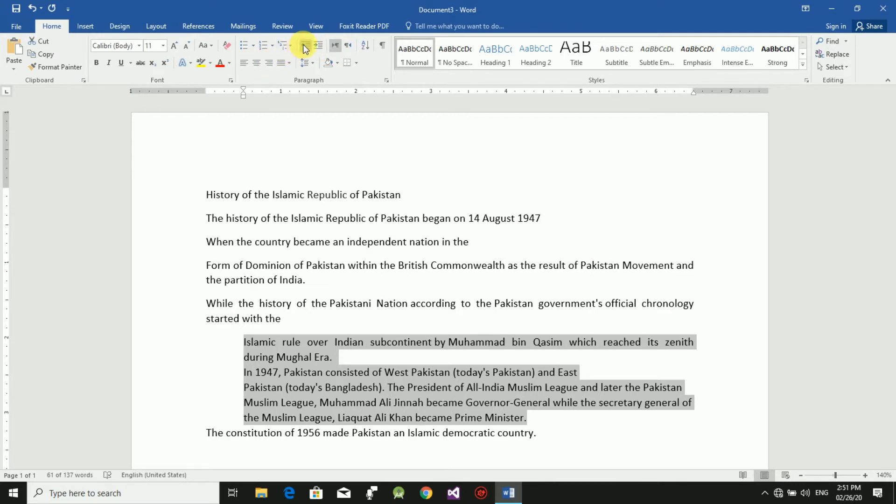
click(303, 46)
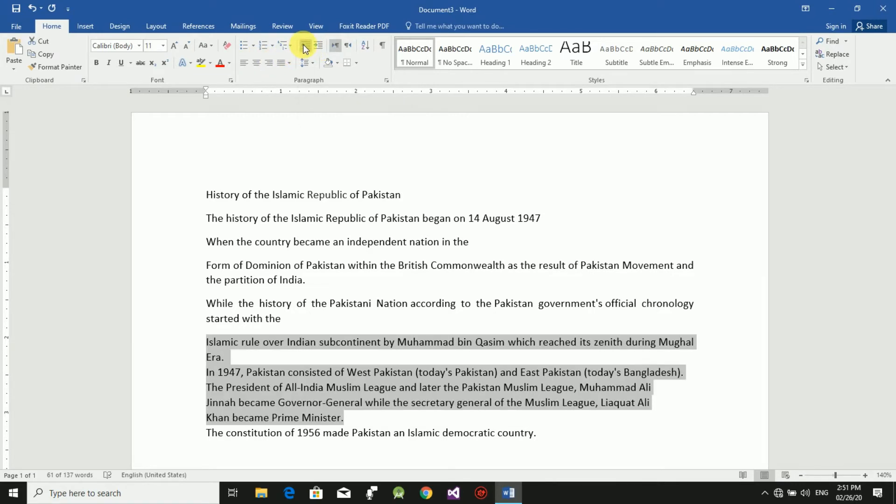
Apply light blue paragraph shading to the title line "History of the Islamic Republic of Pakistan".
click(141, 198)
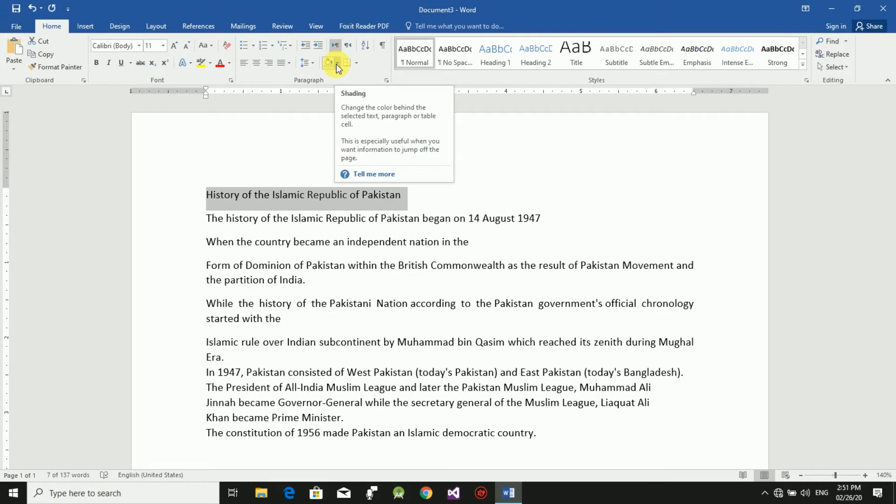
click(336, 64)
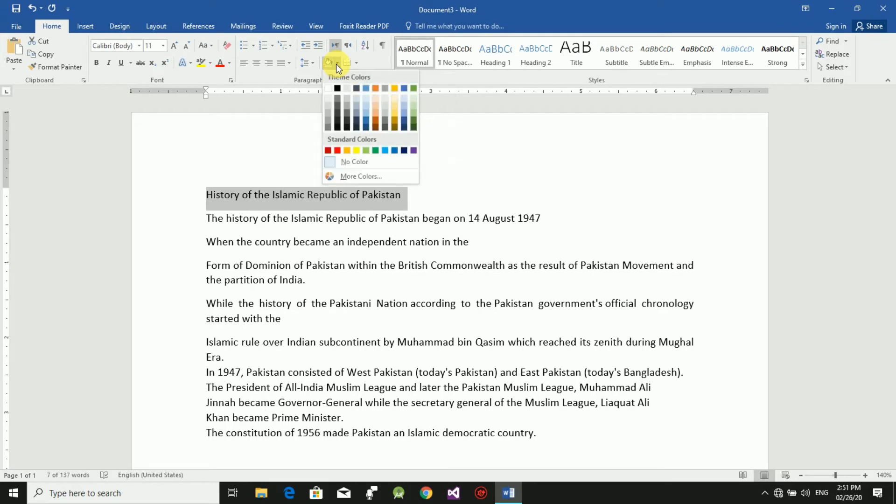
click(365, 106)
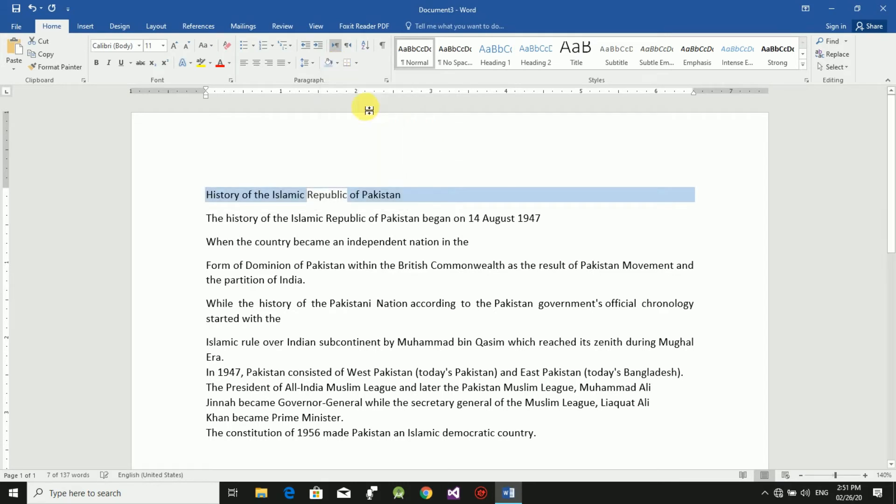
click(221, 150)
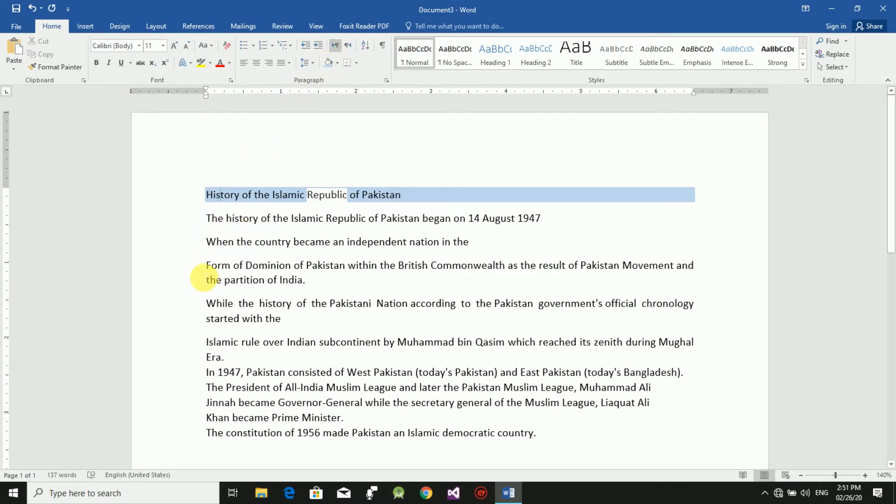
Apply the same light blue paragraph shading to the line "When the country became an independent nation in the".
drag(207, 242, 467, 239)
click(523, 246)
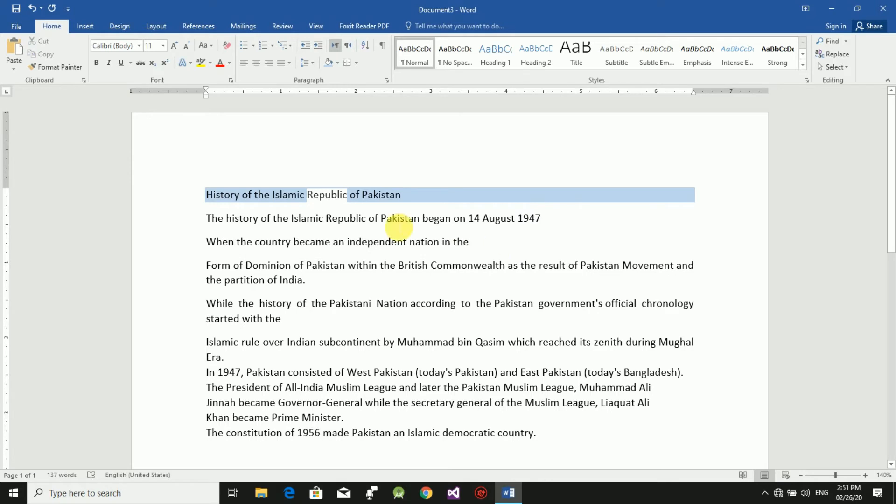
click(331, 64)
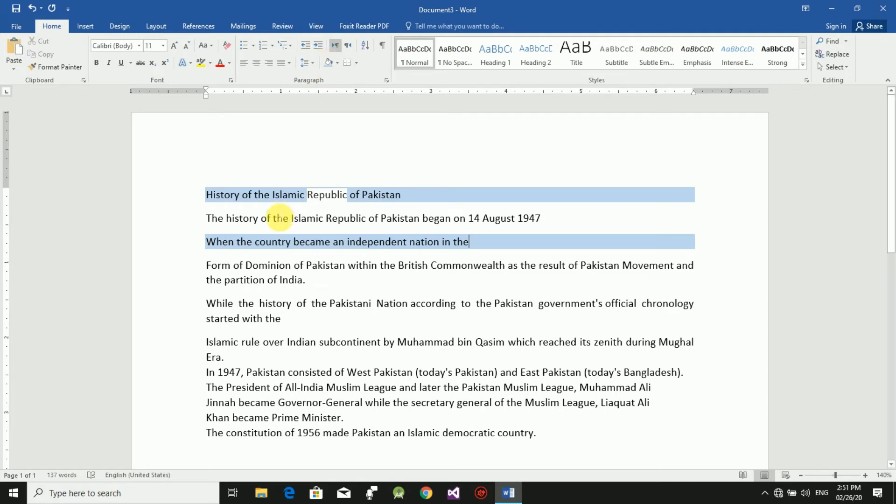
Shade the paragraph beginning "While the history of the Pakistani Nation" in light gold.
drag(206, 304, 290, 320)
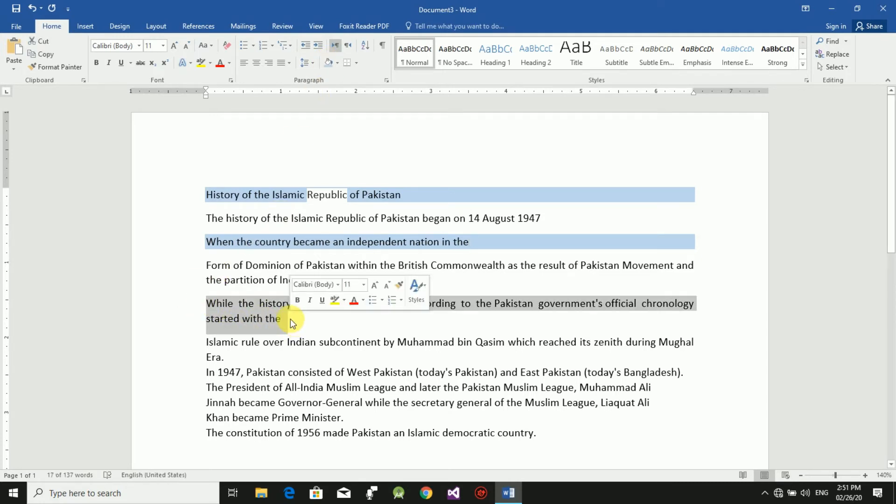
click(337, 63)
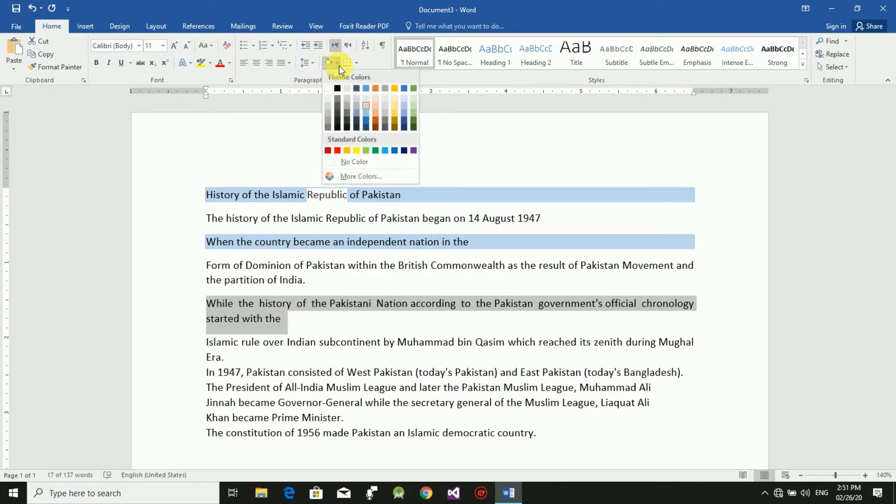
click(396, 112)
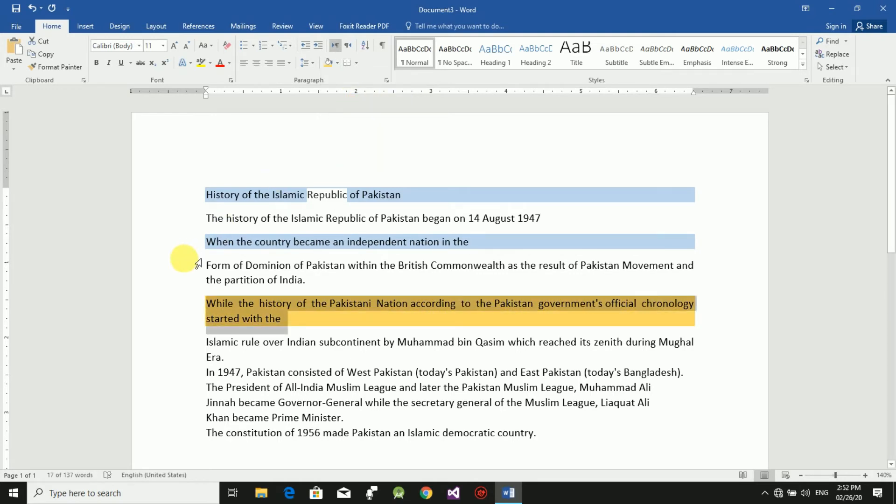
Give the paragraphs from "In 1947, Pakistan consisted" to "The constitution of 1956" a bottom border, followed by all borders.
click(191, 330)
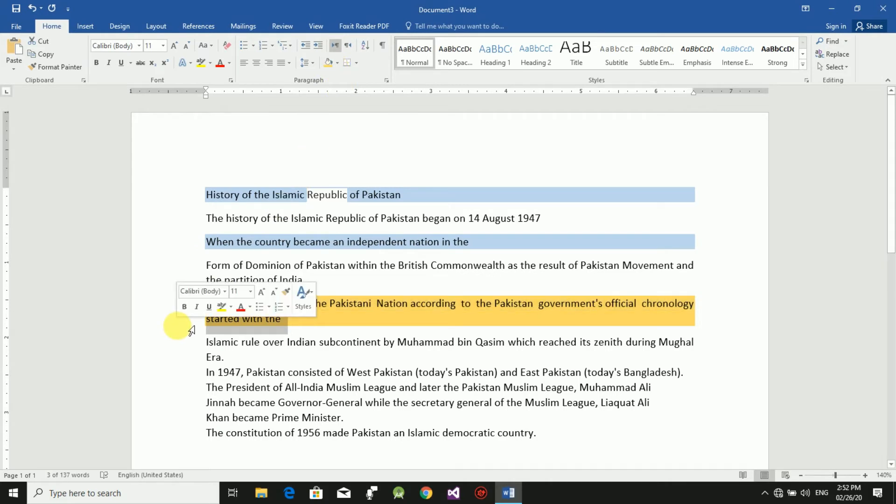
click(190, 357)
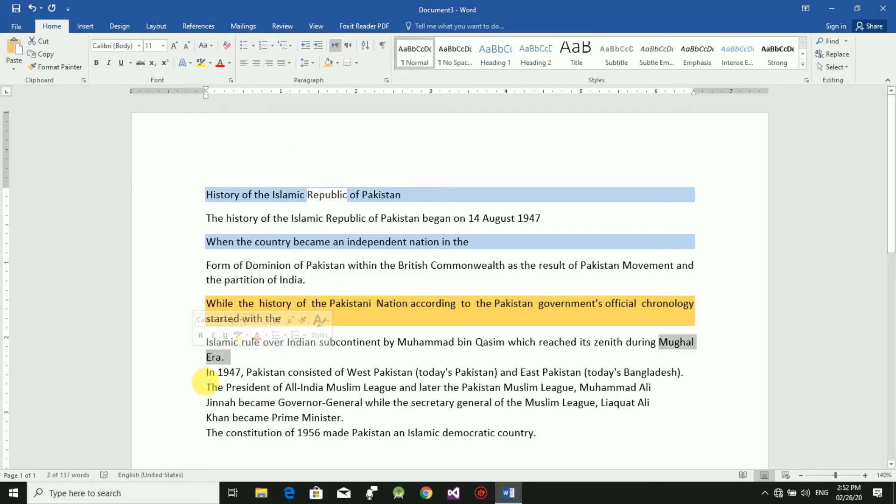
drag(206, 372, 539, 443)
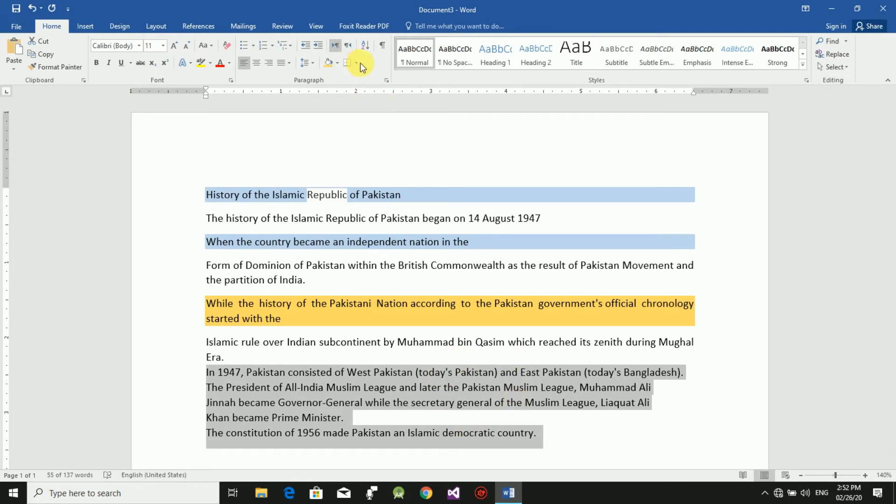
click(347, 65)
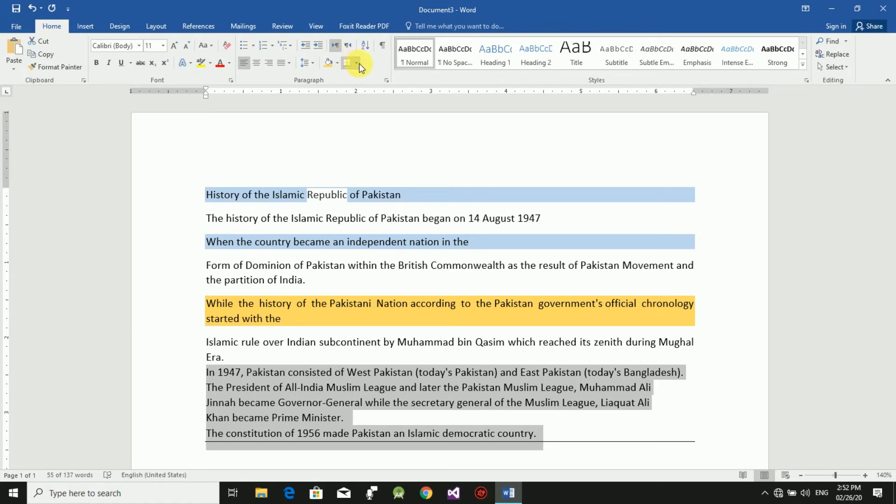
click(356, 64)
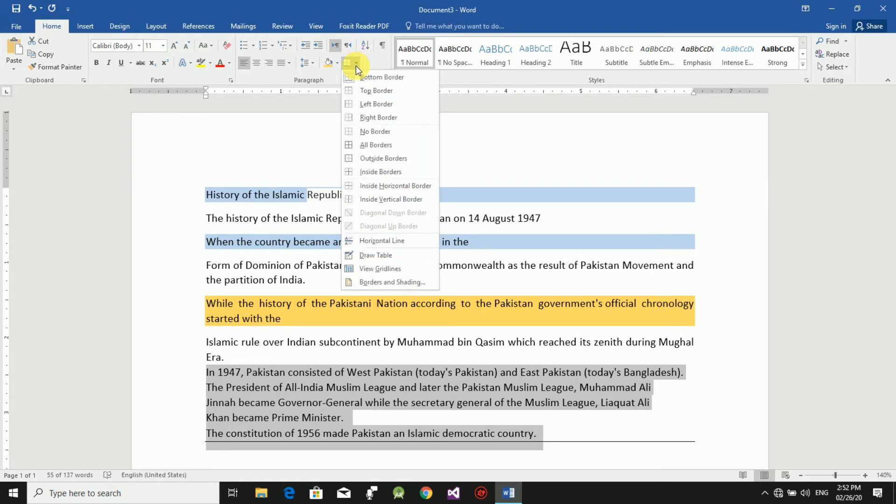
click(368, 145)
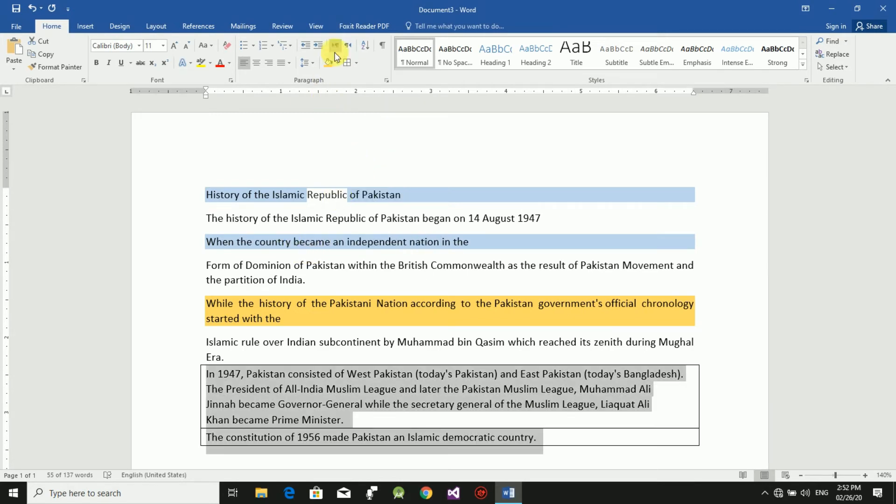
Remove the outside borders from the selected paragraphs and put them back.
click(357, 64)
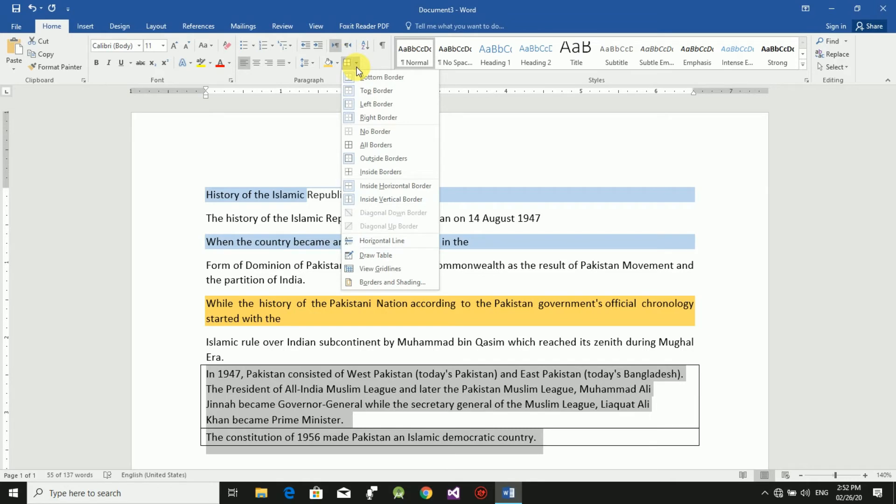
click(377, 159)
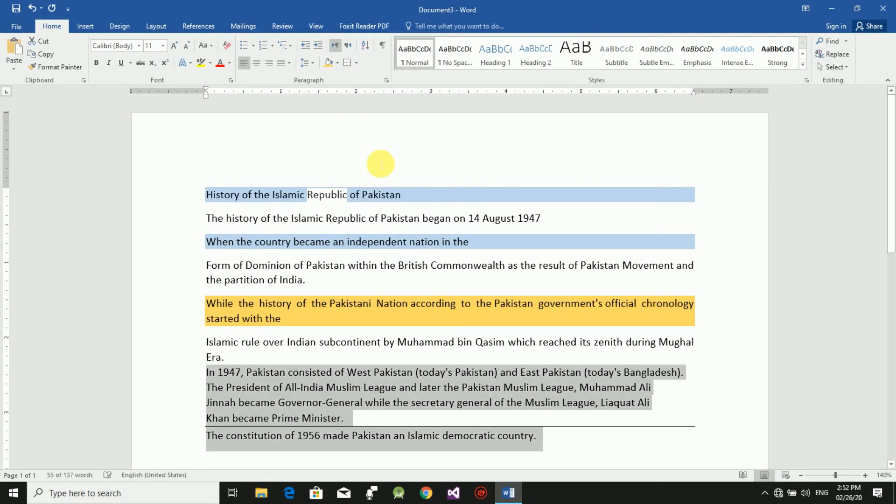
click(352, 65)
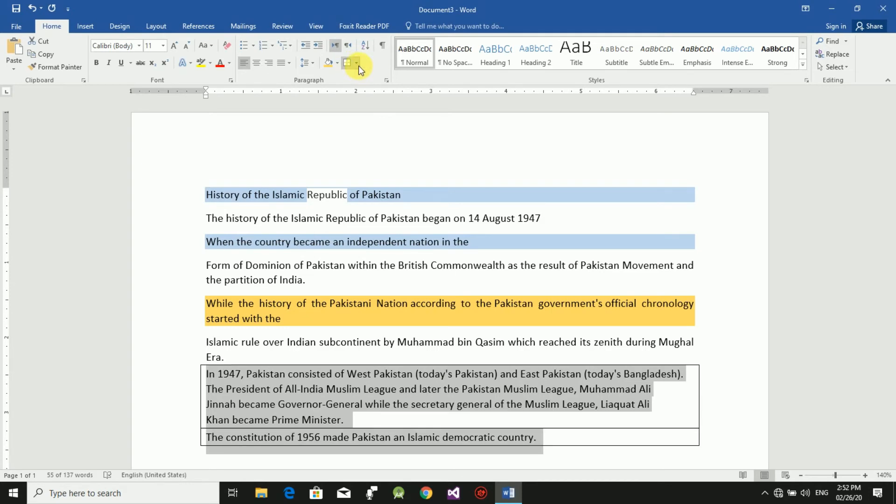
Open the Borders and Shading settings for the bordered paragraphs and choose the triple-line border style after trying a dashed one.
click(357, 65)
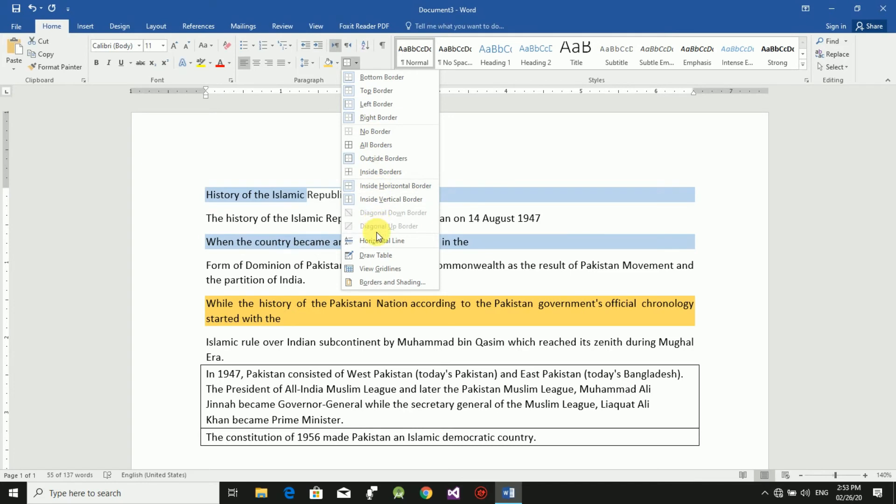
click(377, 282)
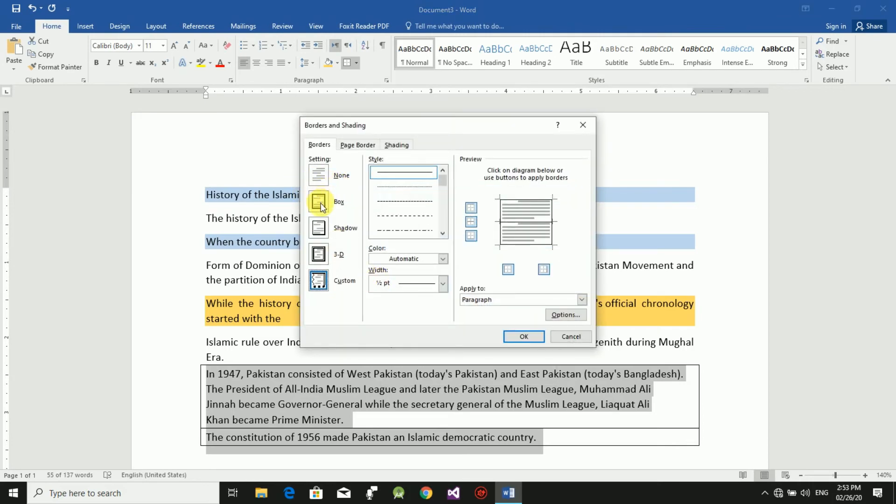
click(404, 216)
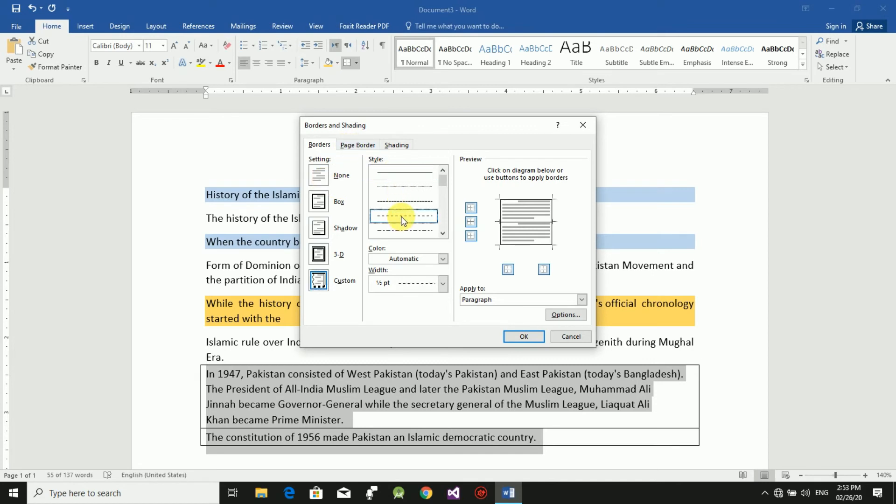
click(441, 233)
click(442, 233)
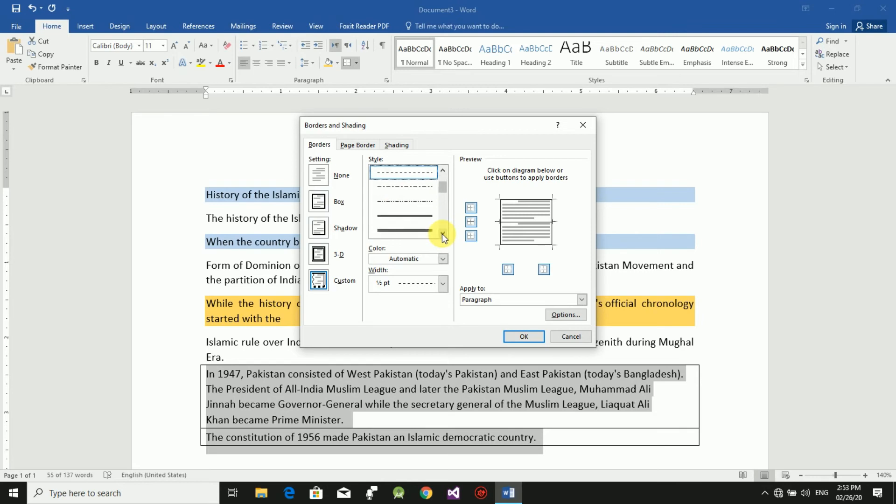
click(442, 233)
click(409, 217)
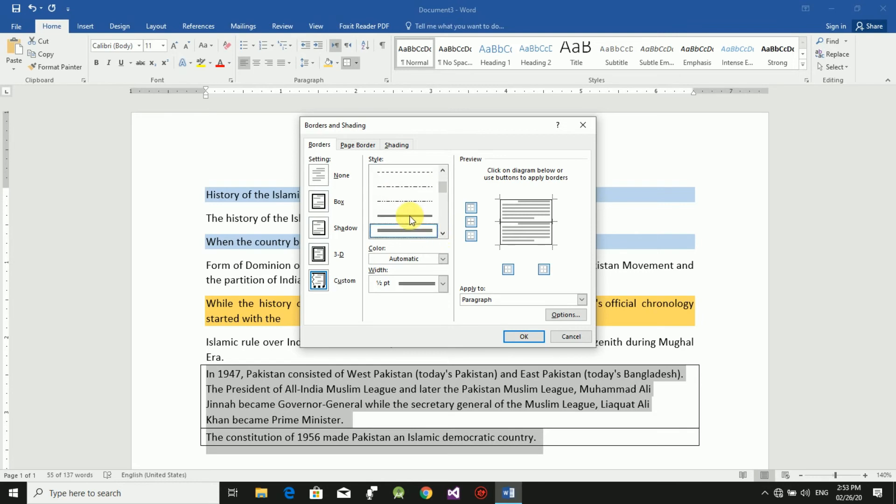